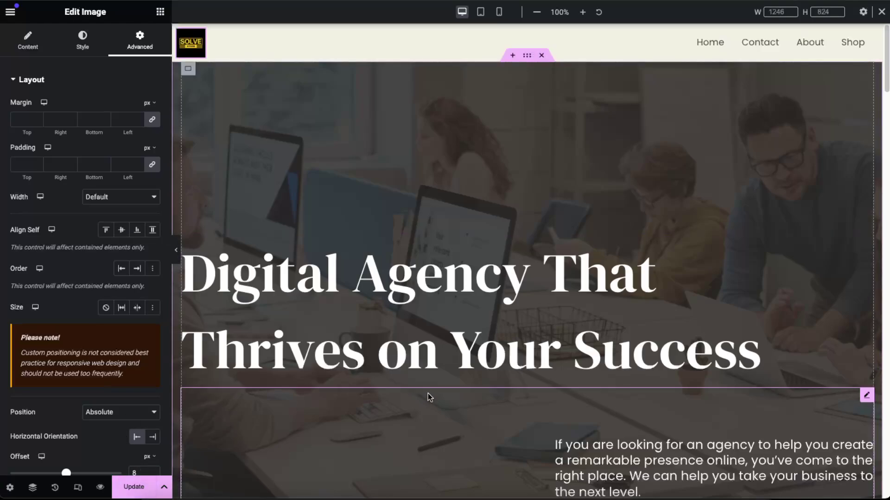
- Delete the Hire Us For section from the page and save the page
scroll(577, 191, "down", 10)
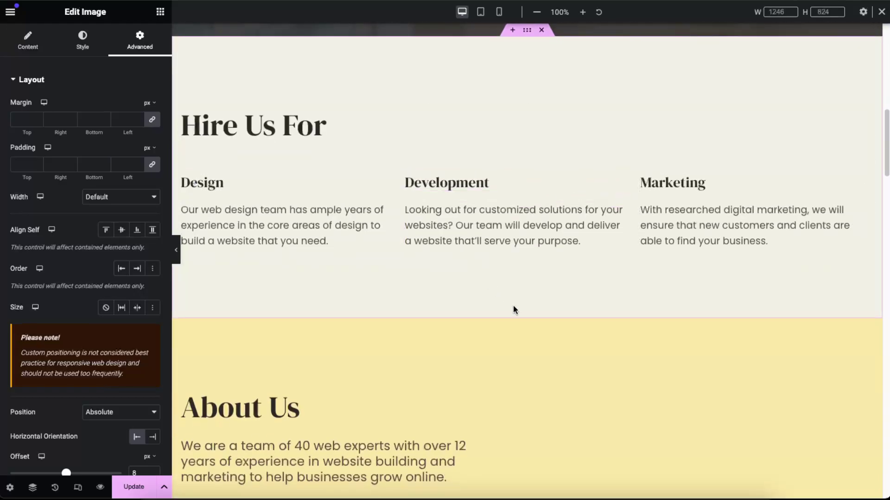
scroll(513, 307, "up", 2)
scroll(513, 305, "up", 1)
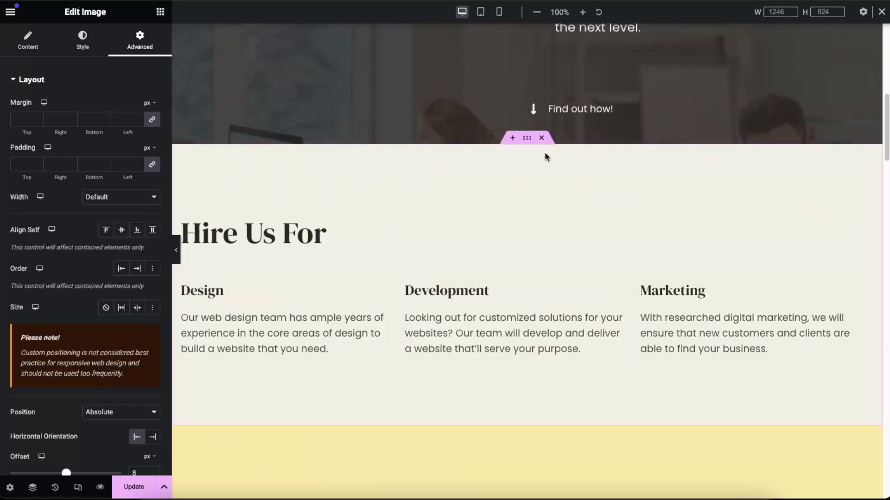
left_click(542, 138)
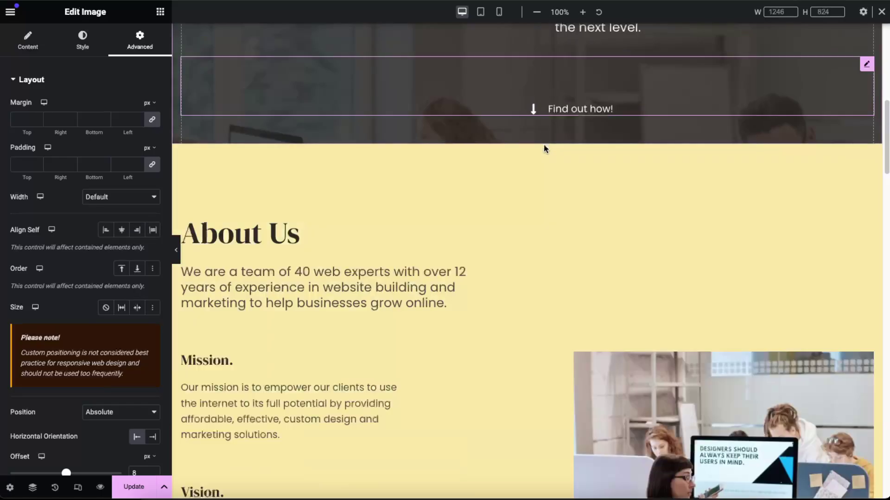
key("ctrl+s")
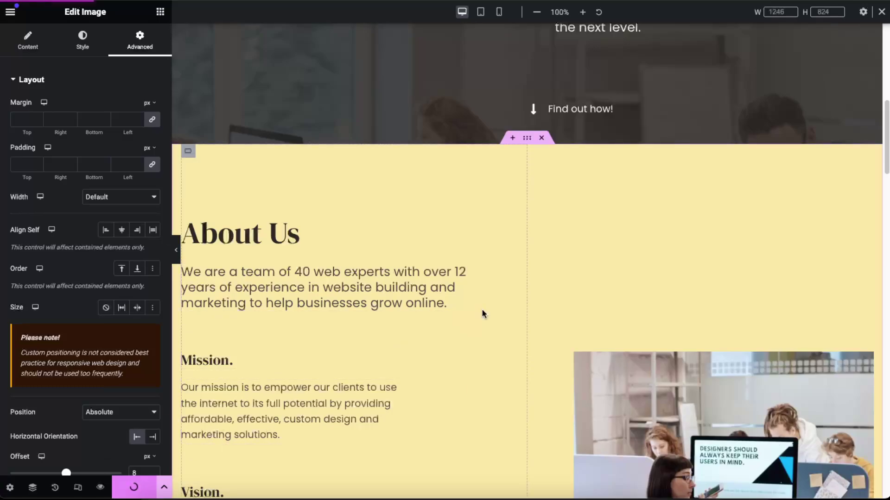
scroll(788, 333, "down", 15)
scroll(788, 333, "up", 8)
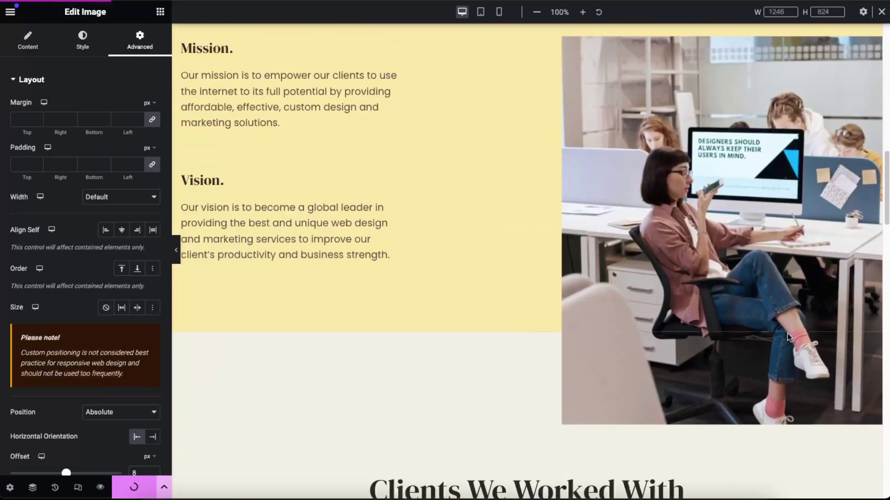
scroll(787, 333, "up", 10)
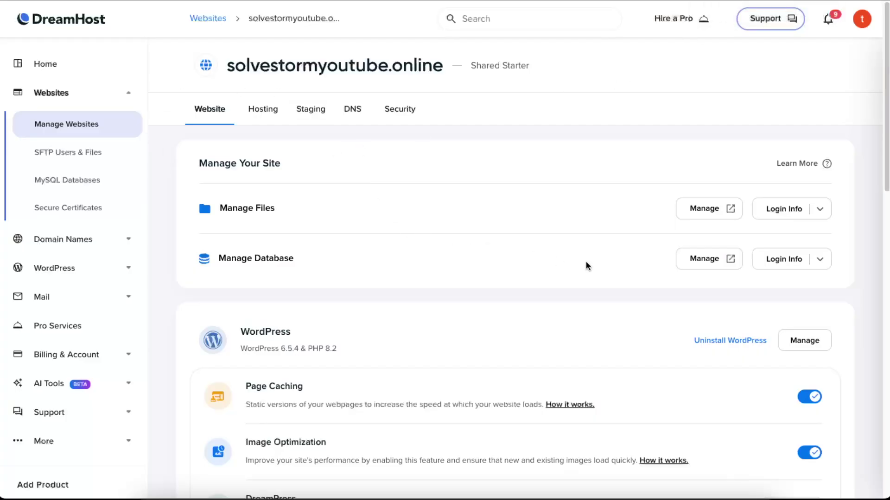
- Switch to the DreamHost panel, open the site's file manager and open .htaccess in the solvestormyoutube.online folder for editing
scroll(649, 262, "down", 1)
left_click(698, 190)
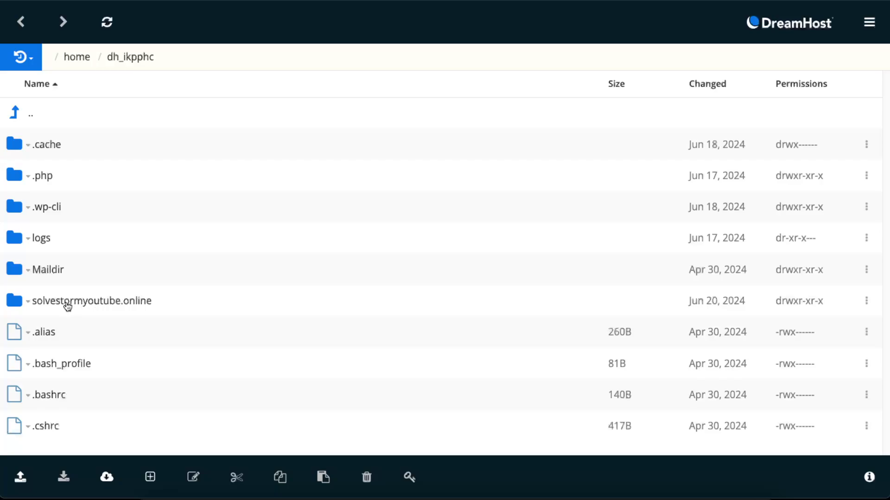
left_click(67, 304)
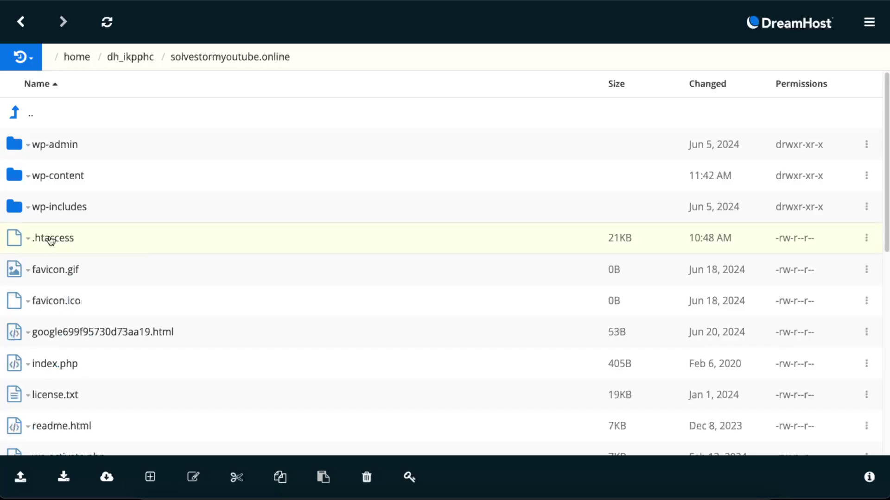
right_click(52, 240)
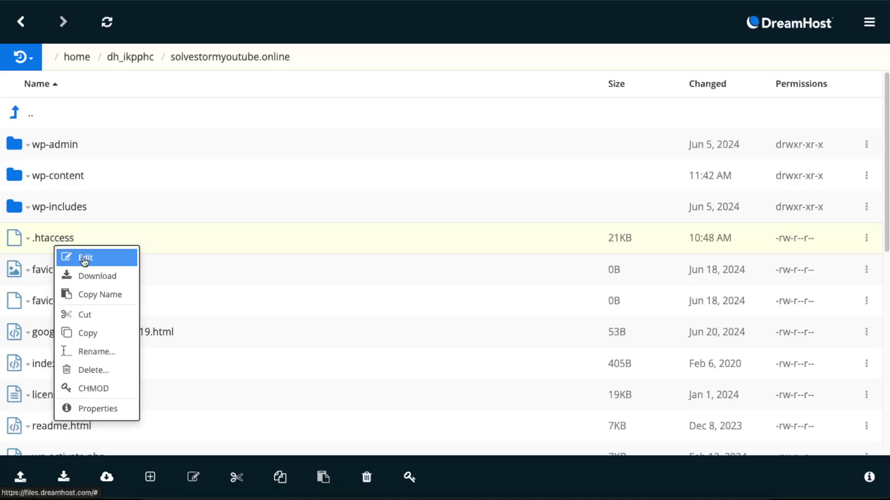
left_click(84, 261)
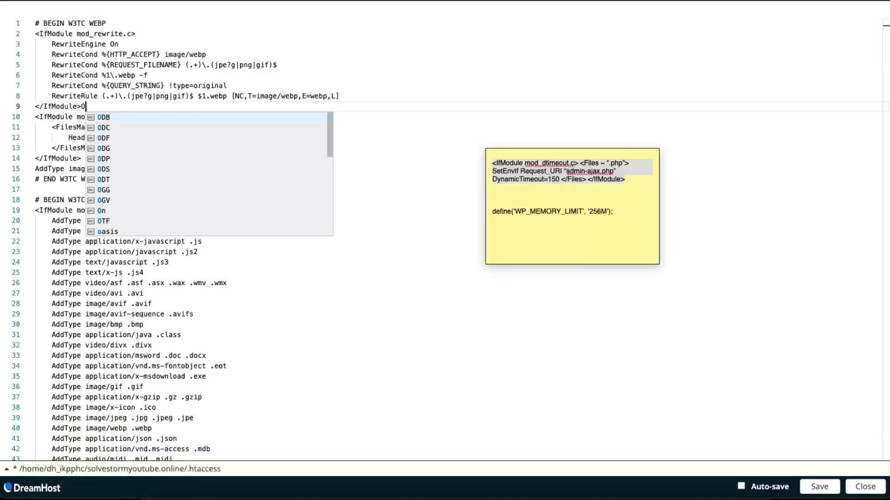
- Copy the mod_dtimeout.c block with DynamicTimeout=150 from the sticky note and paste it on a new line after the first </IfModule>
triple_click(561, 172)
key("super+c")
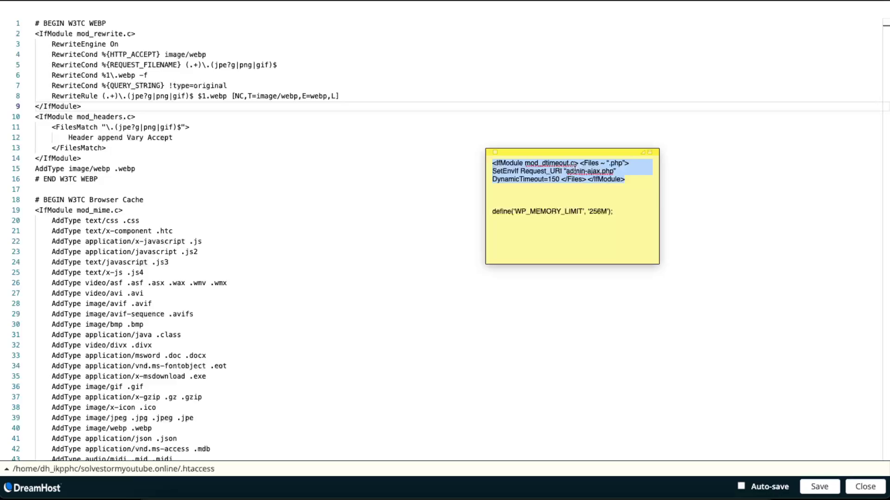
left_click(270, 180)
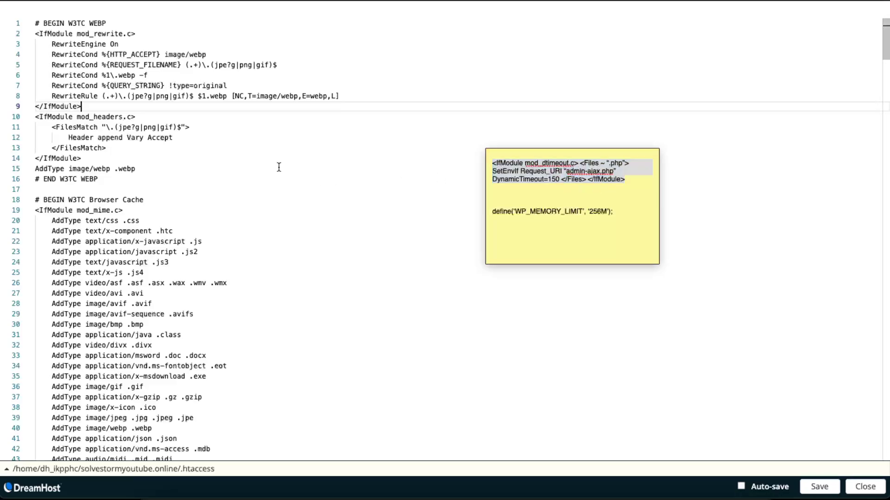
left_click(88, 106)
key("Return")
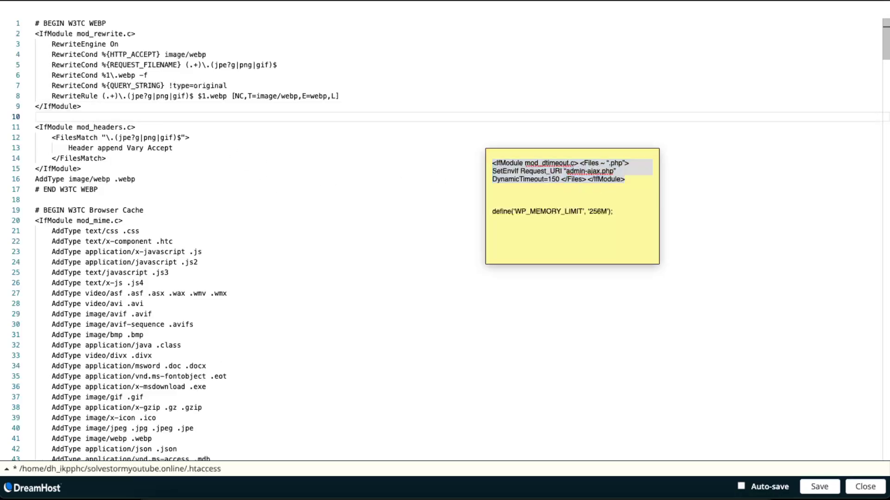
key("super+v")
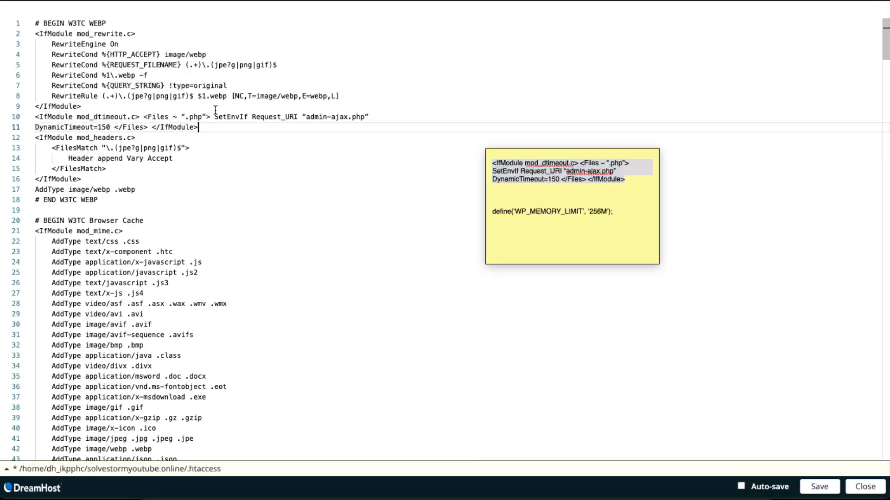
- Check the admin-ajax.php and DynamicTimeout=150 entries in the pasted block and save the .htaccess file
left_click_drag(305, 116, 364, 117)
left_click_drag(36, 127, 119, 127)
left_click(104, 127)
left_click_drag(199, 127, 121, 127)
left_click(124, 127)
scroll(427, 319, "down", 10)
scroll(427, 318, "down", 5)
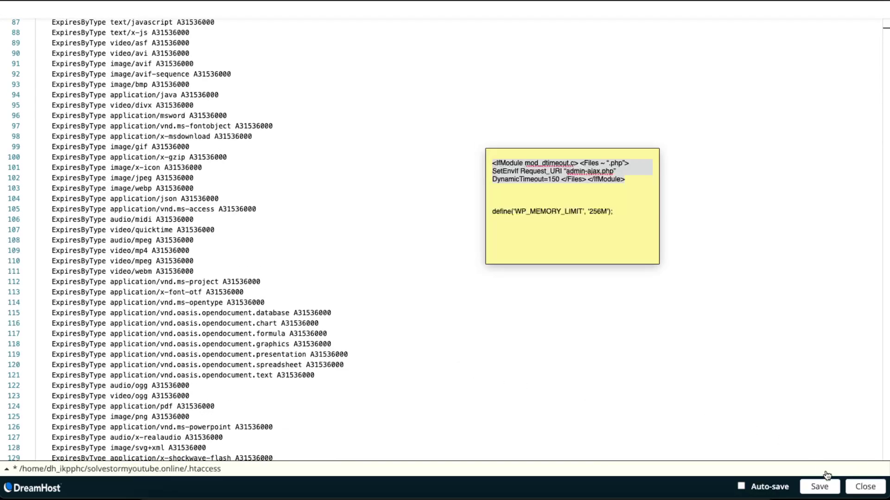
left_click(819, 486)
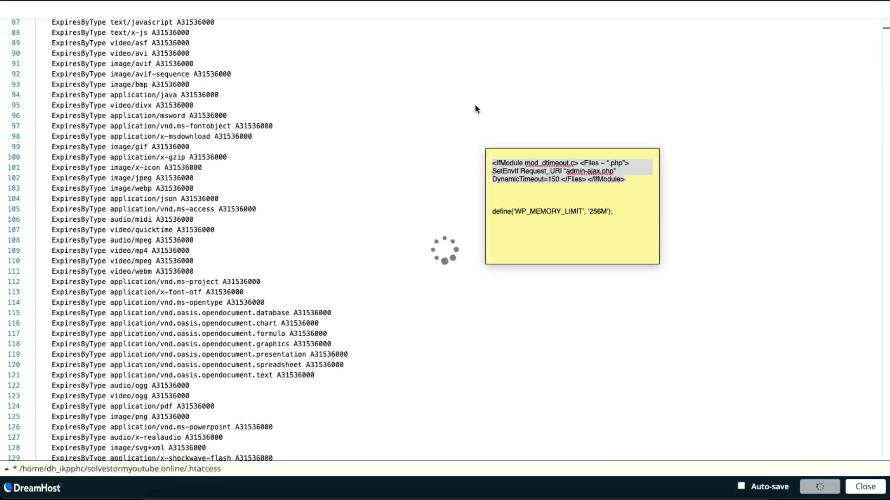
key("ctrl+Tab")
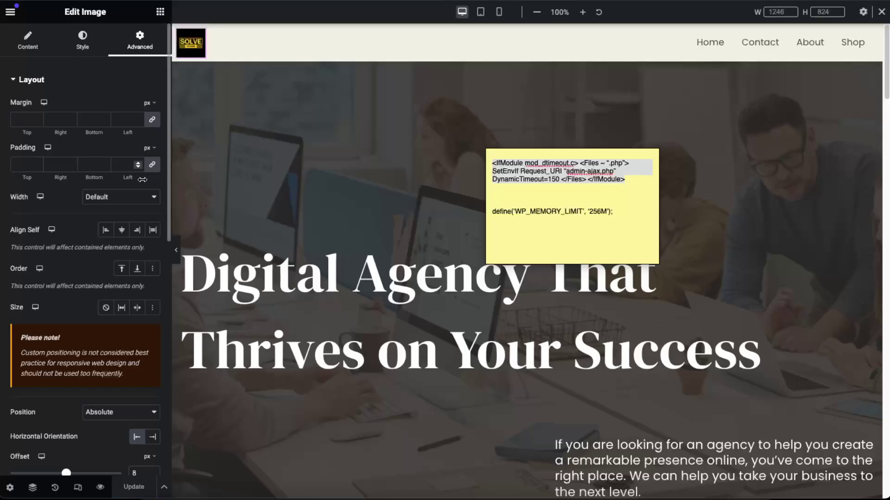
left_click(489, 206)
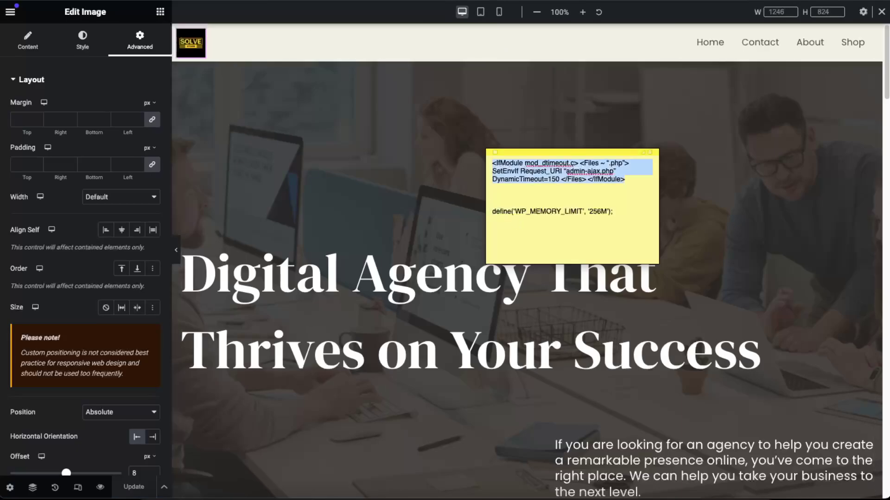
left_click(107, 27)
left_click(617, 213)
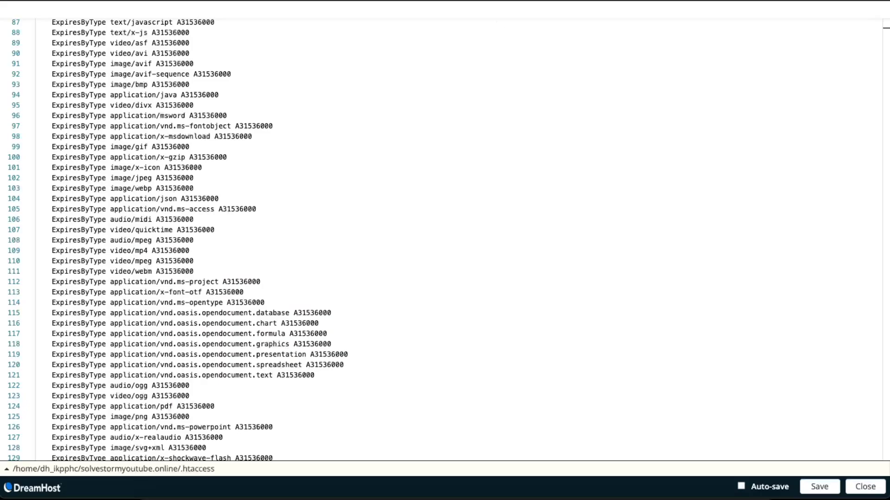
- Save the .htaccess file again and close its editor
scroll(420, 141, "up", 20)
left_click(831, 484)
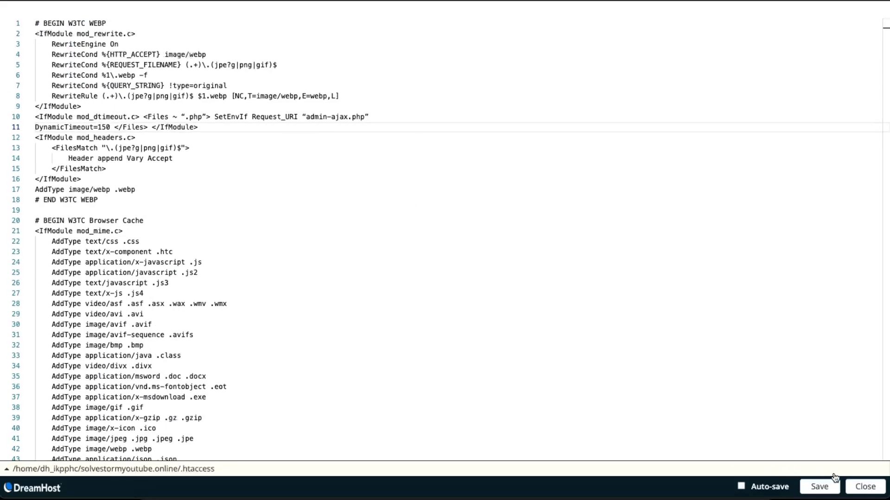
left_click(852, 484)
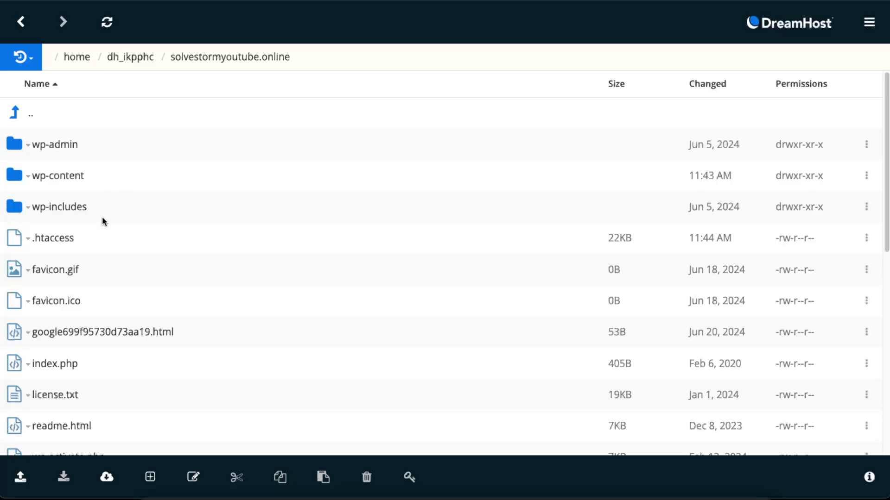
- Open the wp-config.php file in the site folder for editing
scroll(103, 207, "down", 6)
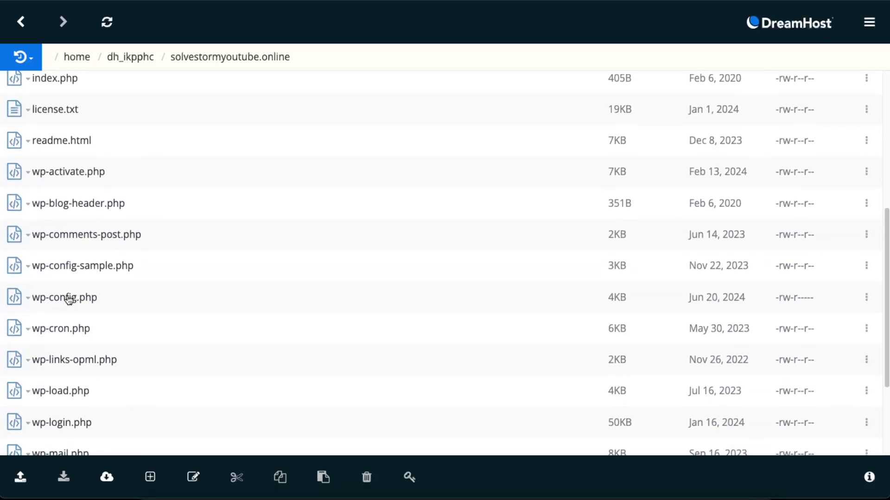
right_click(68, 301)
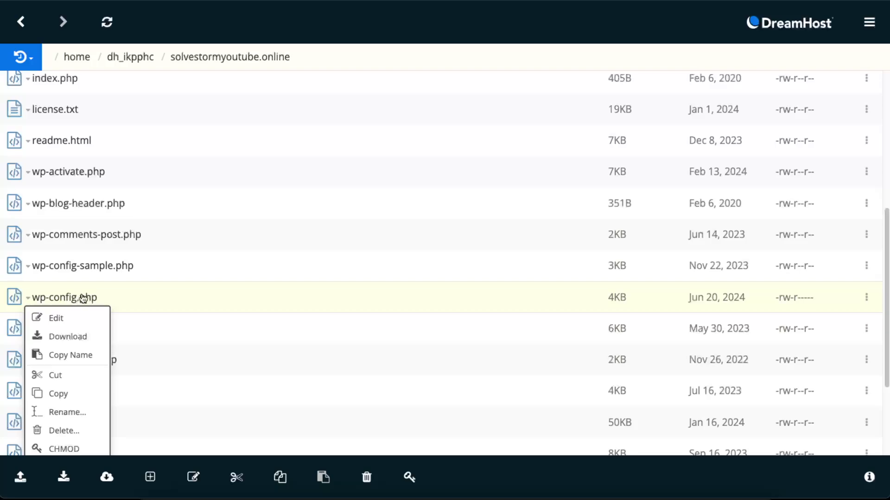
left_click(121, 298)
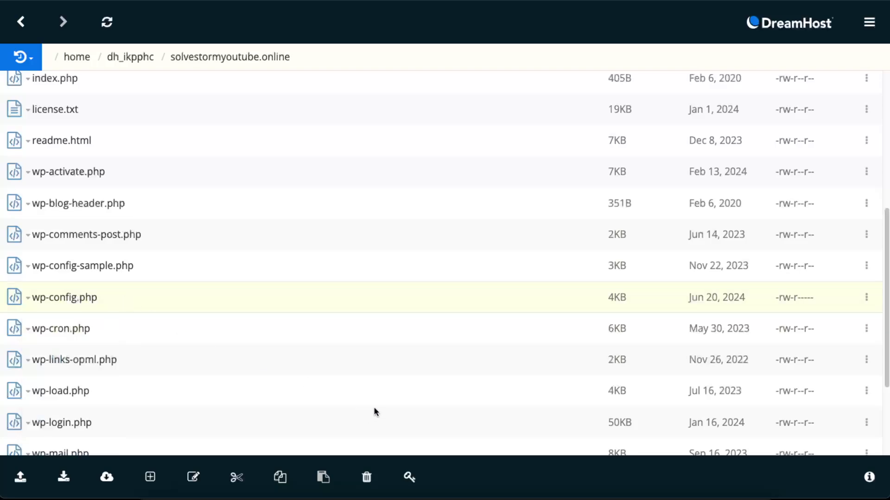
left_click(202, 475)
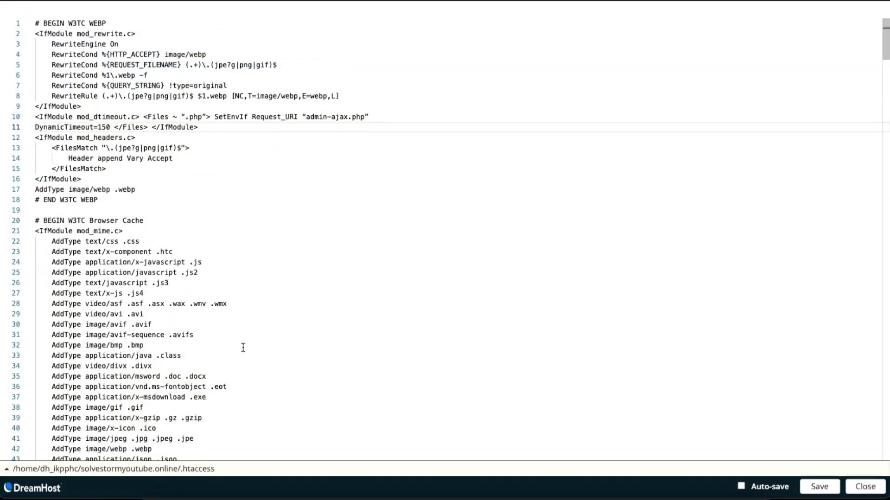
left_click(865, 487)
left_click(27, 293)
left_click(27, 297)
left_click(27, 297)
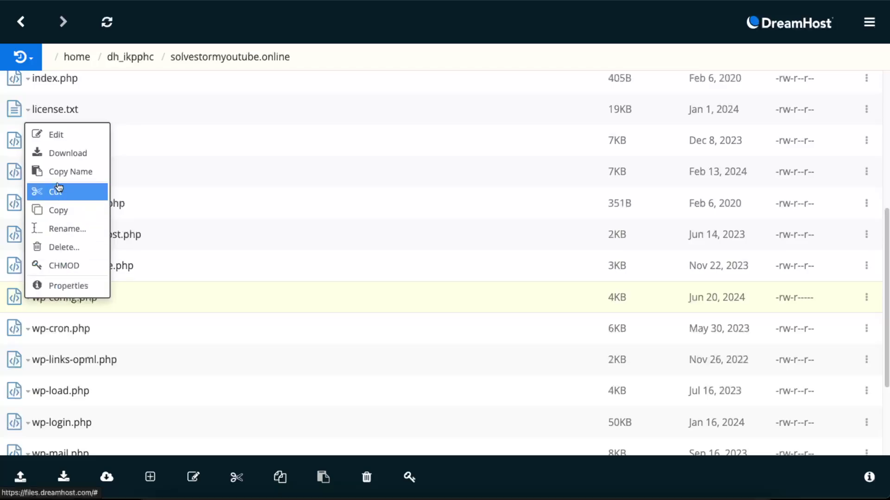
left_click(55, 135)
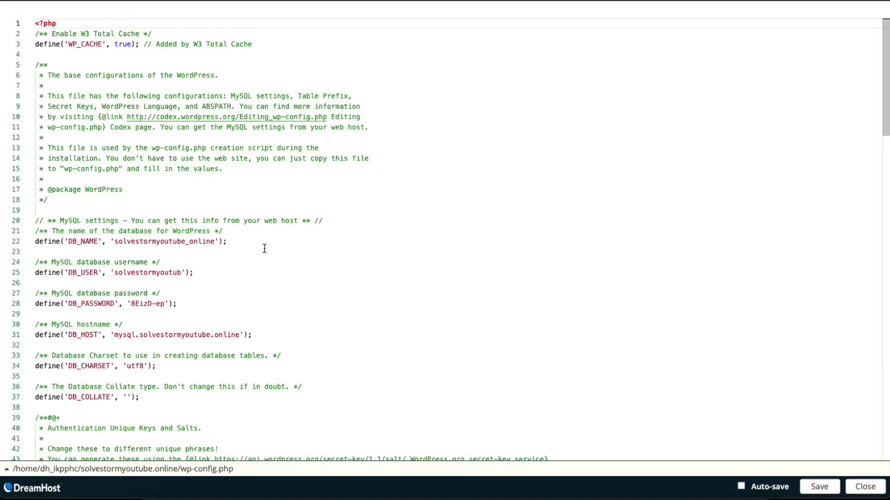
- Copy define('WP_MEMORY_LIMIT', '256M'); from the Stickies note and paste it on the empty line below the WP_DEBUG_DISPLAY definition in wp-config.php
scroll(245, 297, "down", 1)
scroll(213, 296, "down", 12)
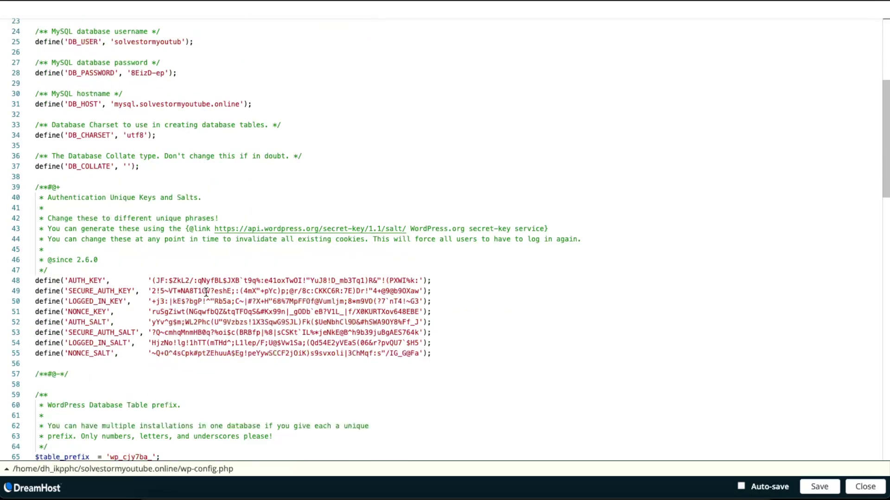
scroll(206, 293, "down", 18)
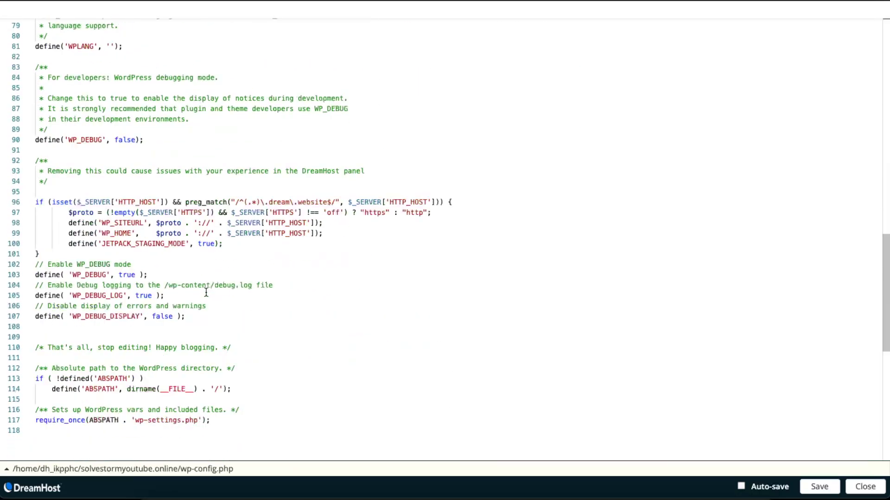
left_click(85, 192)
scroll(195, 204, "up", 3)
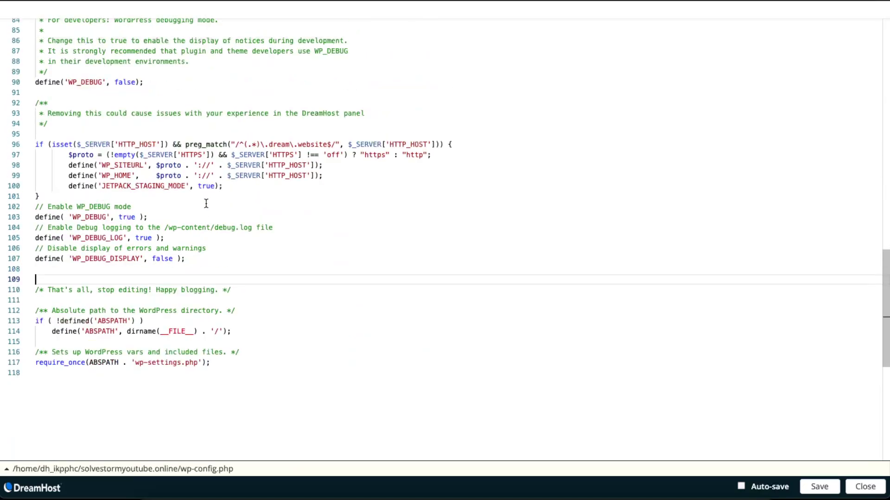
left_click(78, 272)
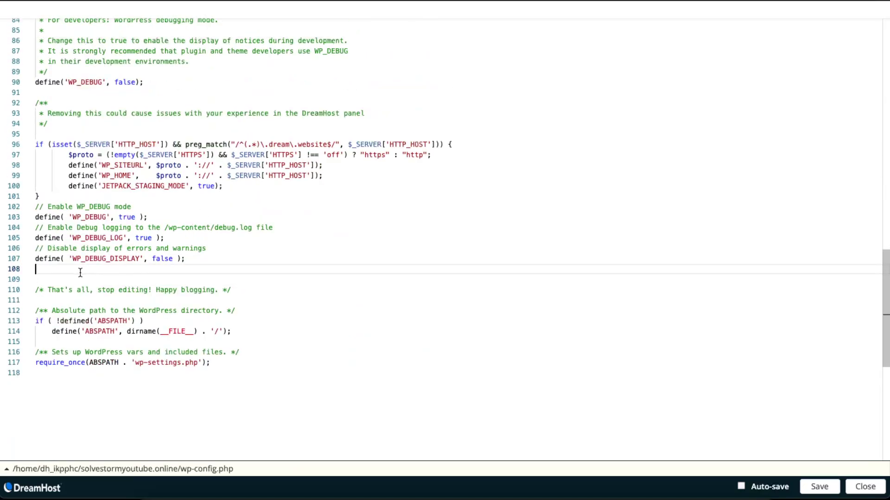
left_click(440, 477)
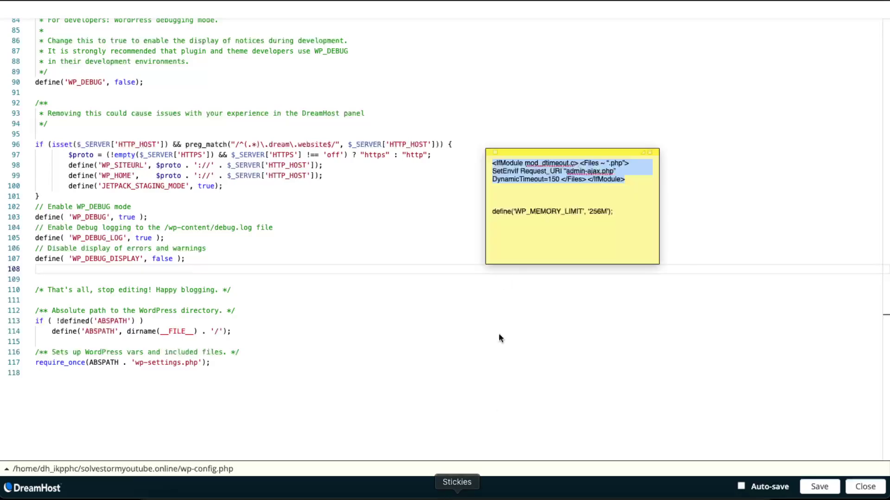
double_click(545, 212)
triple_click(545, 213)
key("super+c")
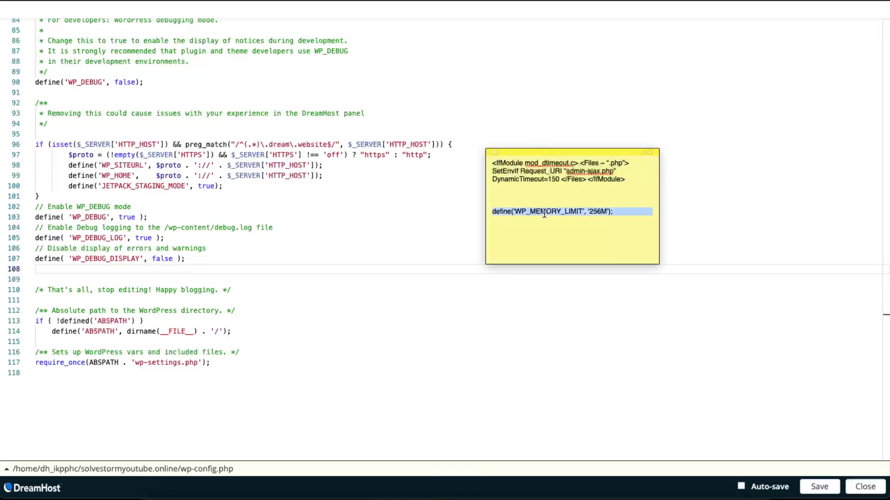
left_click(389, 255)
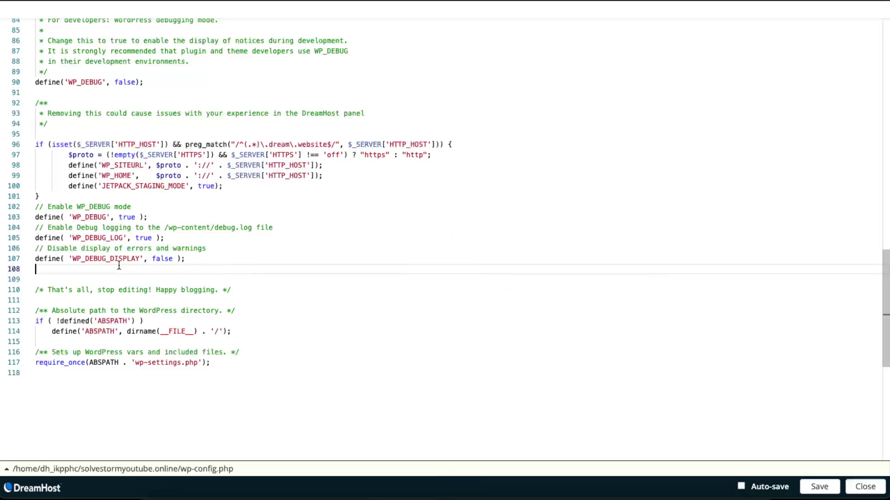
left_click(114, 269)
key("super+v")
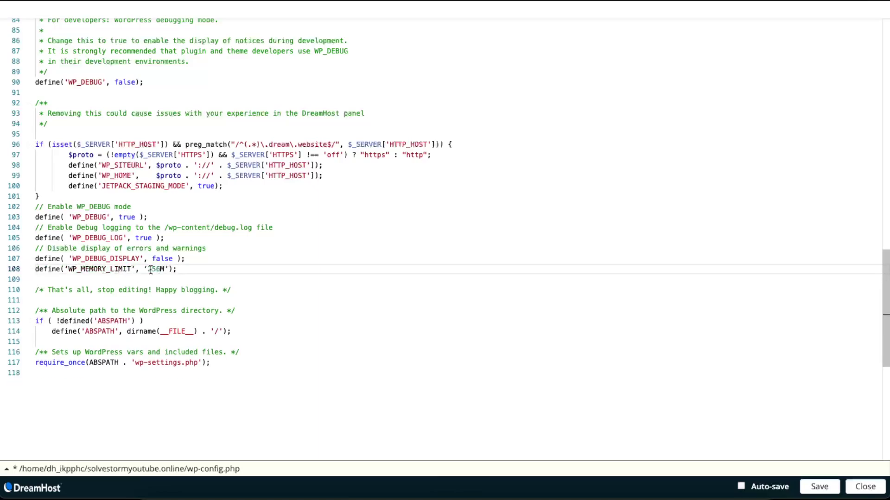
- Highlight the 256 in the WP_MEMORY_LIMIT definition and save the wp-config.php file
left_click_drag(160, 269, 147, 269)
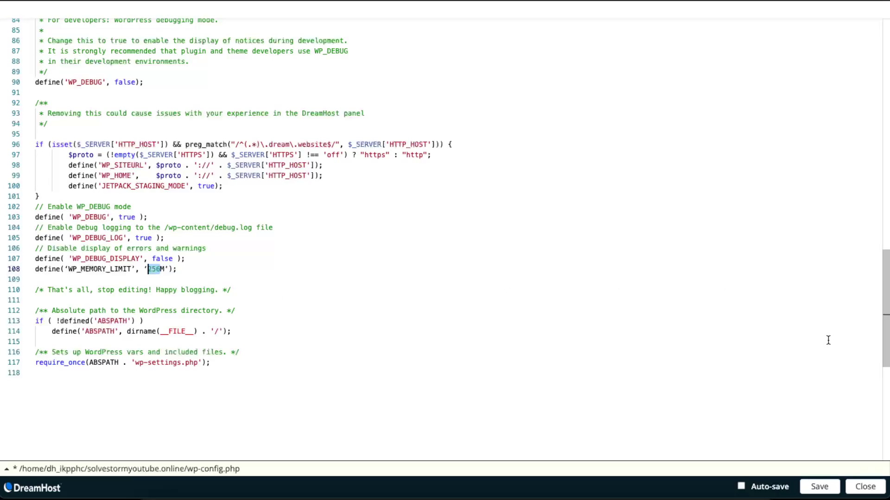
left_click(818, 493)
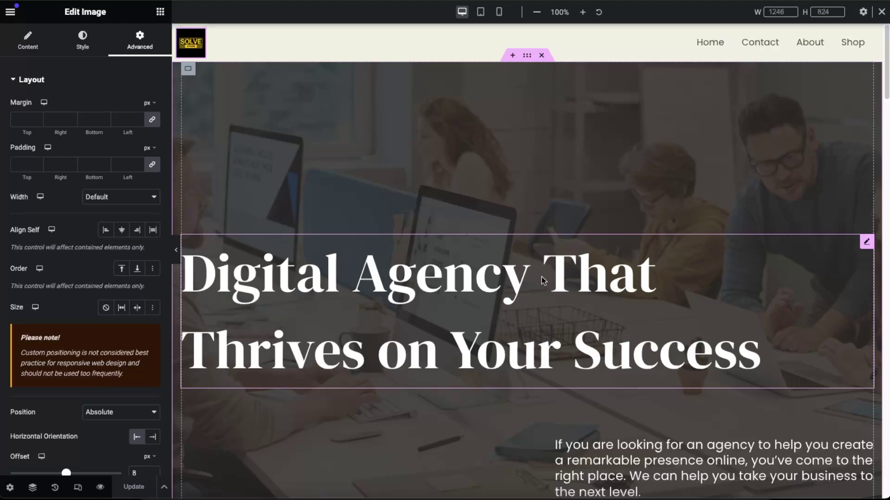
- In the Elementor page editor, try to save the About Us container as a template named xxx and close the library
scroll(574, 272, "down", 6)
scroll(581, 269, "down", 2)
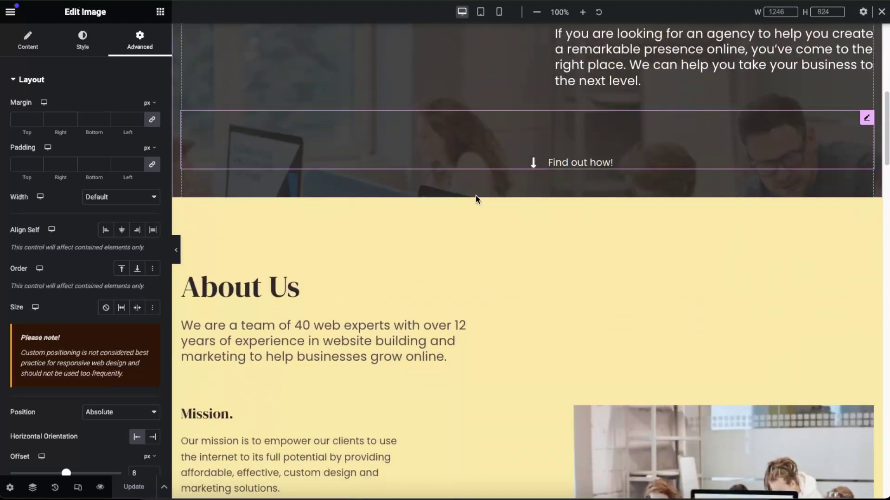
left_click(527, 194)
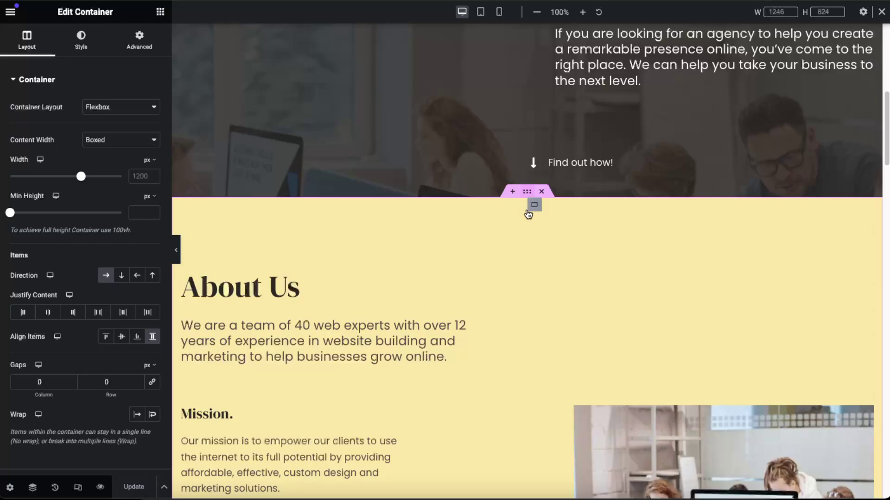
right_click(531, 230)
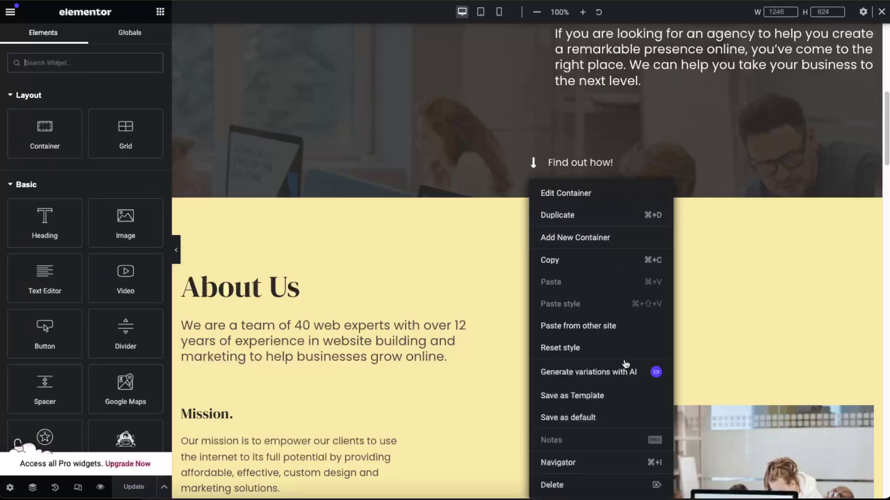
left_click(583, 396)
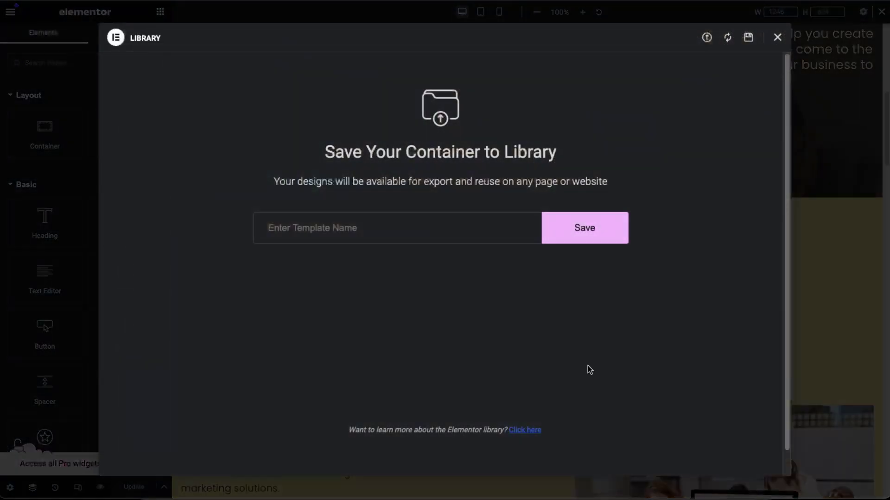
type("xxx")
left_click(595, 235)
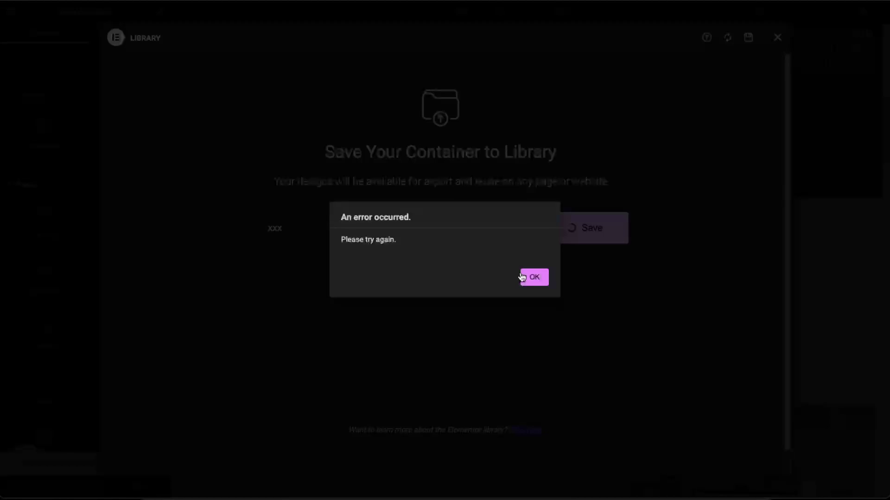
left_click(523, 277)
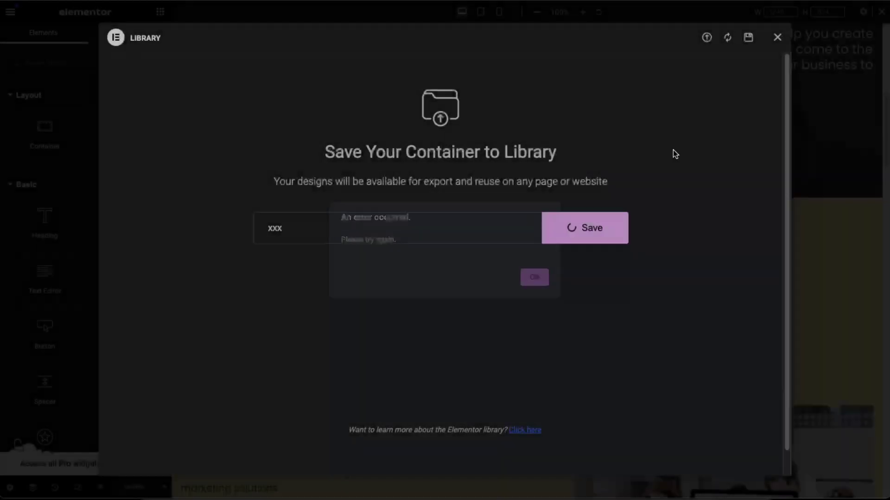
left_click(777, 37)
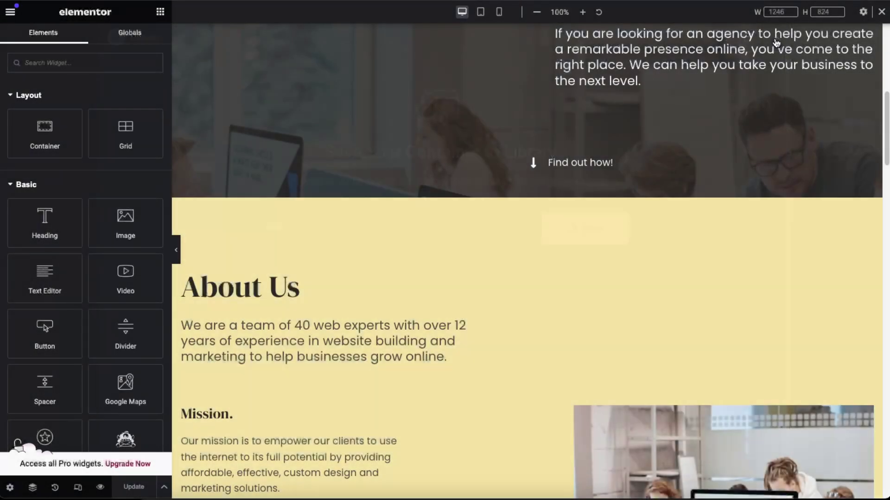
- Delete the "Highly Motivated Team with Innovative Ideas" container and select the WPForms widget in the Subscribe section
left_click(644, 204)
scroll(472, 240, "down", 20)
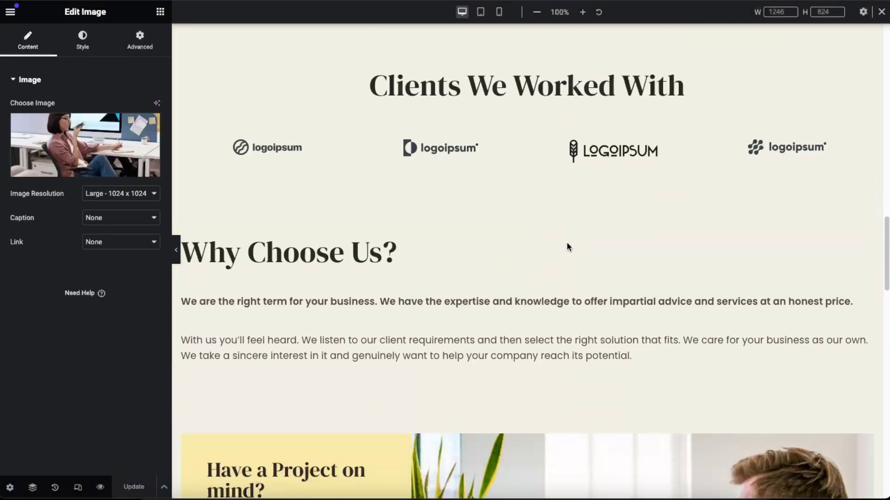
scroll(540, 254, "down", 5)
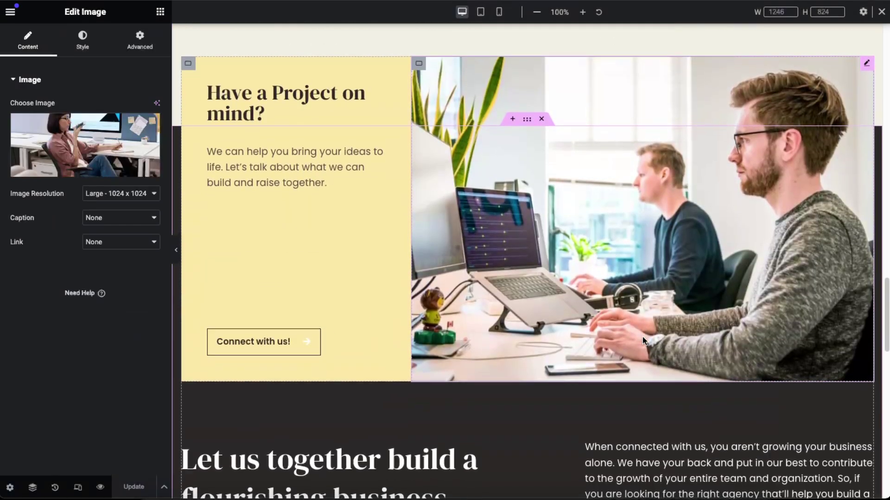
scroll(564, 340, "down", 5)
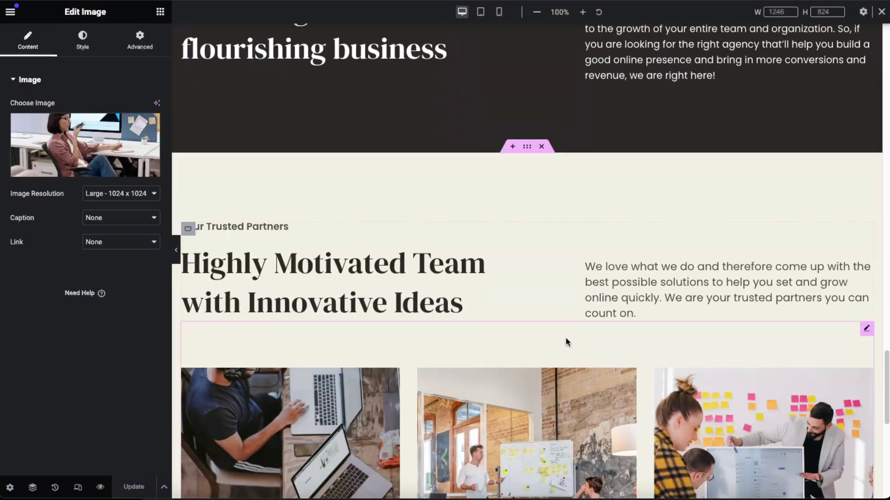
left_click(541, 146)
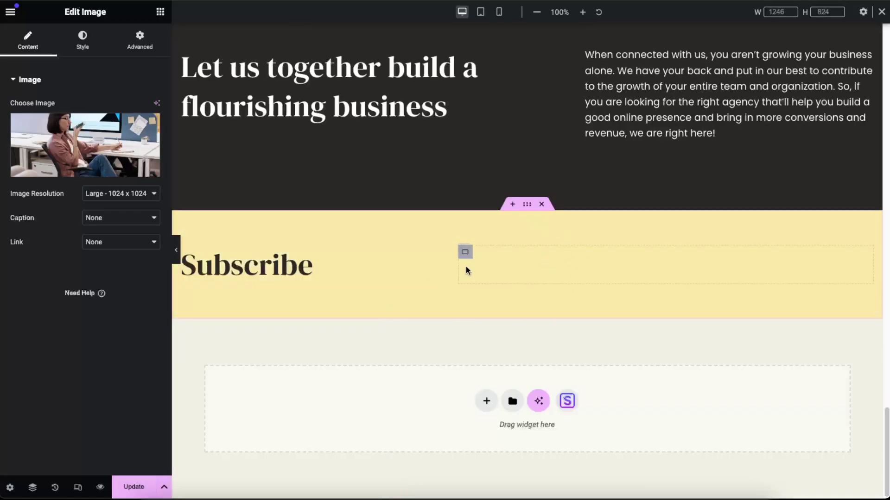
left_click(466, 251)
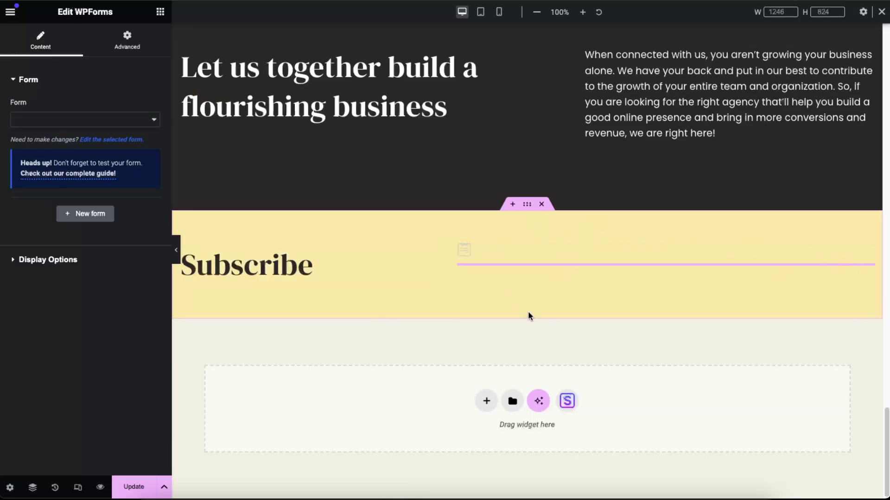
- Try to update the page and examine the notification about the save
scroll(529, 311, "up", 5)
scroll(529, 312, "up", 15)
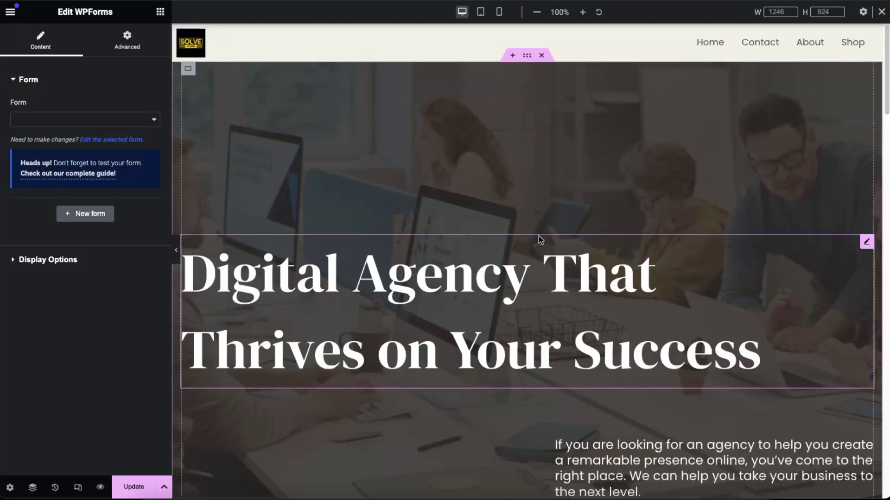
left_click(134, 484)
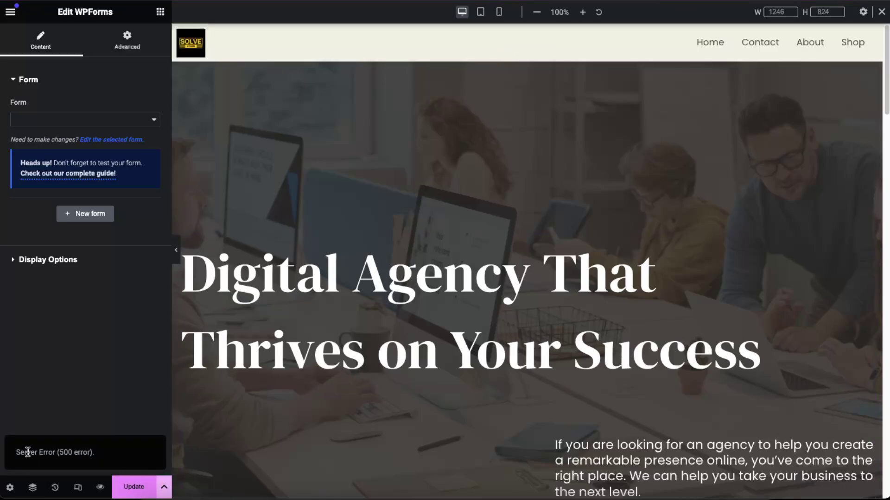
left_click_drag(19, 453, 99, 453)
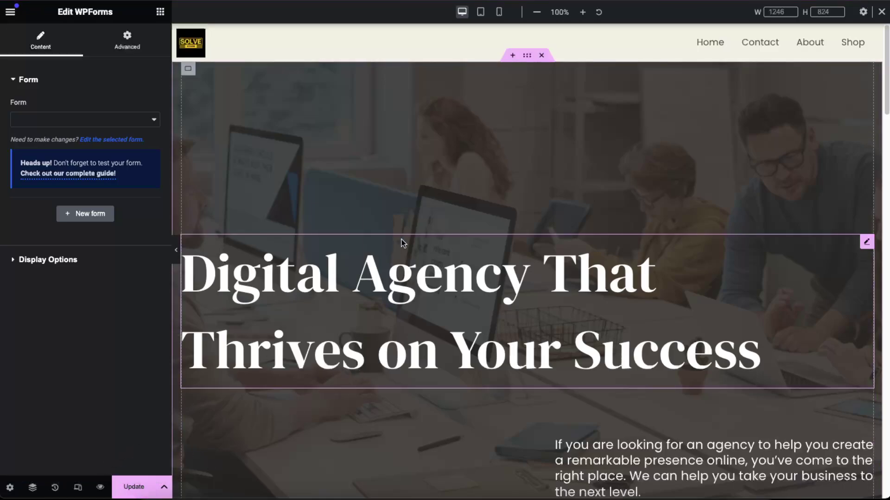
scroll(676, 327, "down", 3)
scroll(675, 328, "up", 3)
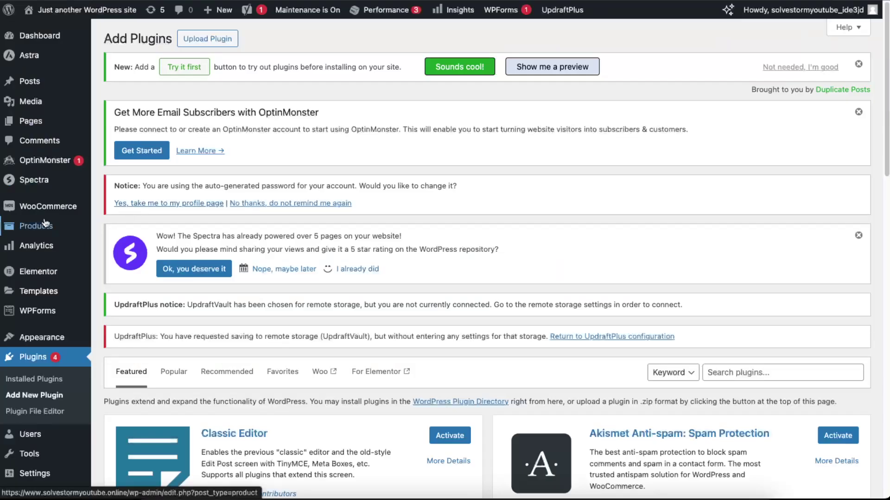
- Switch to the WordPress admin and open the Replace URL settings in Elementor's Tools
mouse_move(27, 274)
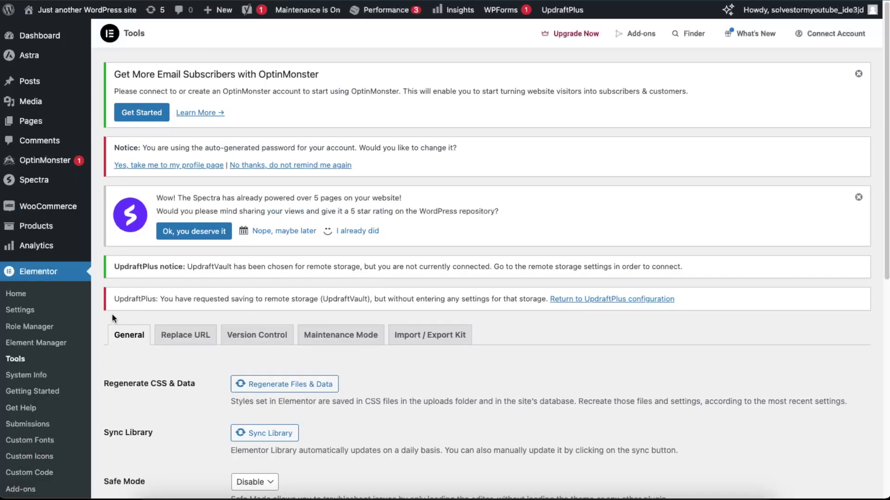
left_click(177, 335)
scroll(269, 327, "down", 2)
scroll(269, 327, "down", 1)
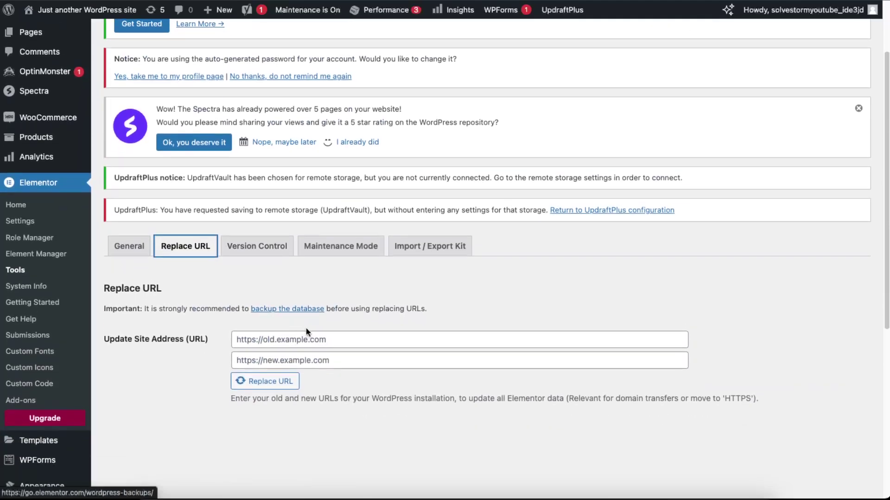
left_click(264, 336)
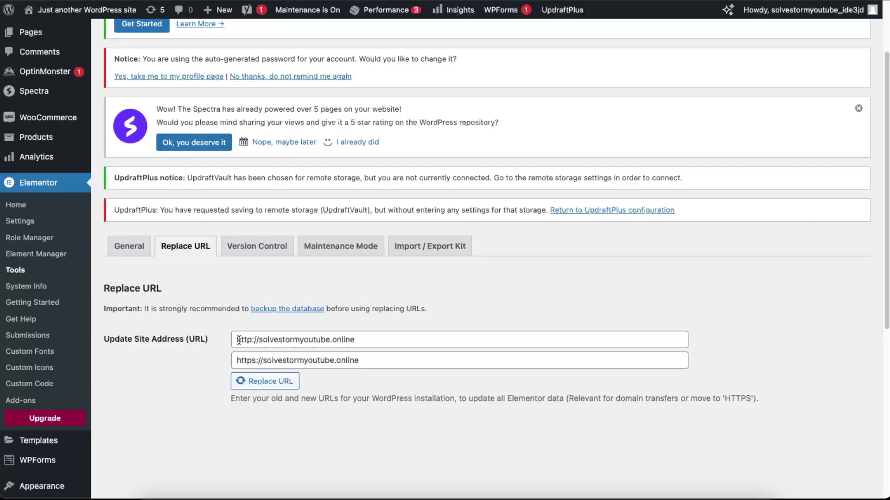
left_click(244, 341)
left_click(237, 361)
left_click(292, 381)
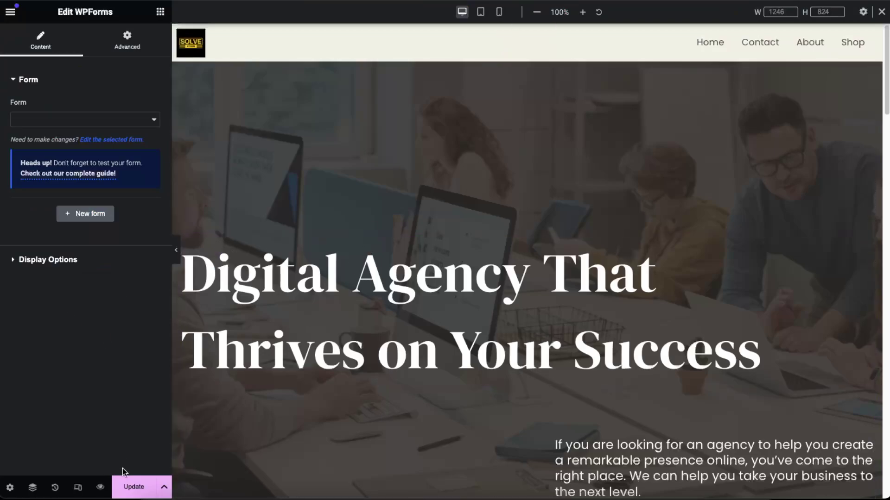
- Return to the Elementor page editor and update the page again
left_click(129, 486)
scroll(706, 251, "down", 10)
scroll(713, 264, "up", 7)
scroll(689, 187, "up", 5)
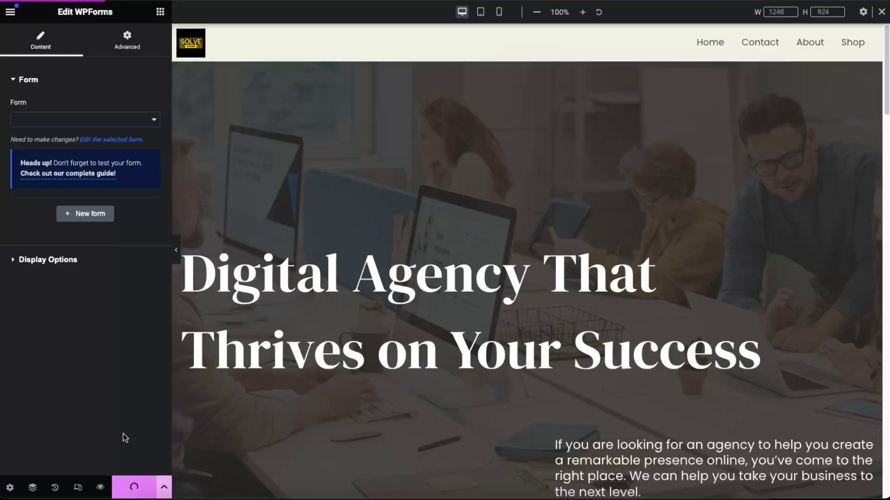